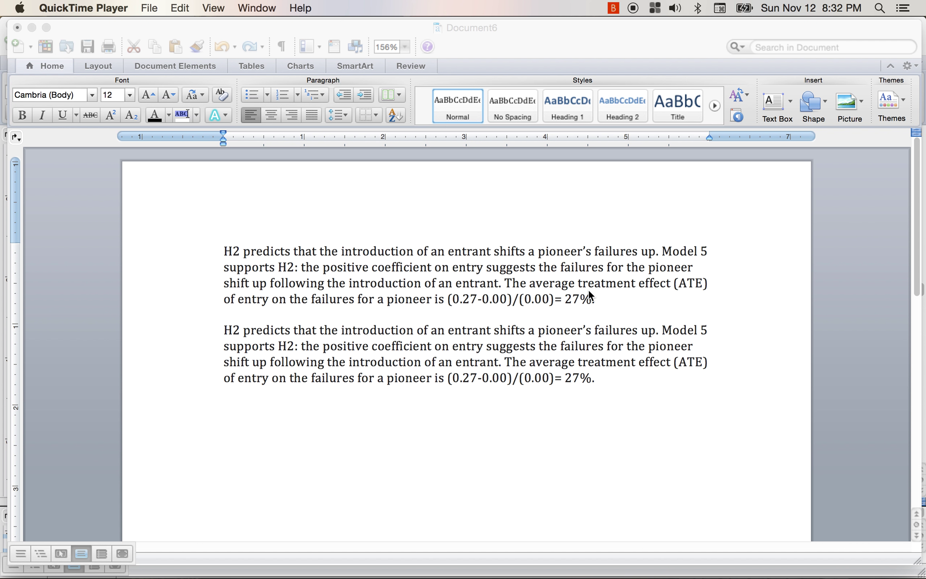
Step: Create a paragraph style called "new style" in Times New Roman from the first paragraph and apply it to that paragraph
left_click(607, 305)
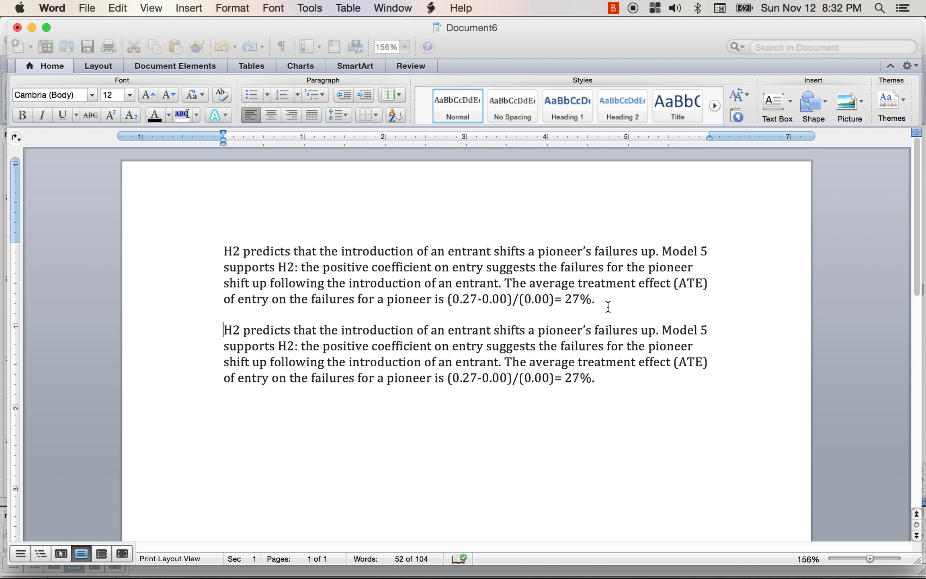
left_click(600, 295)
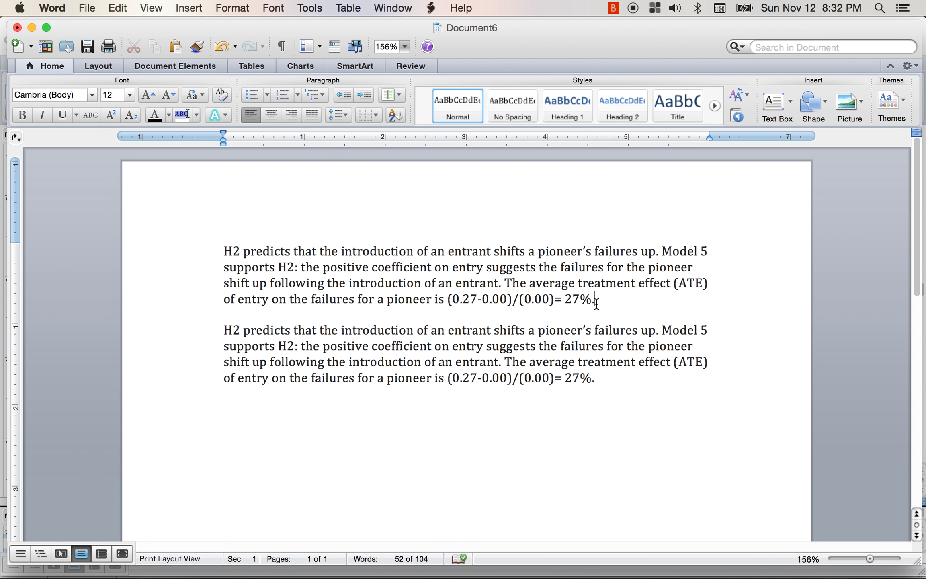
left_click_drag(599, 305, 182, 252)
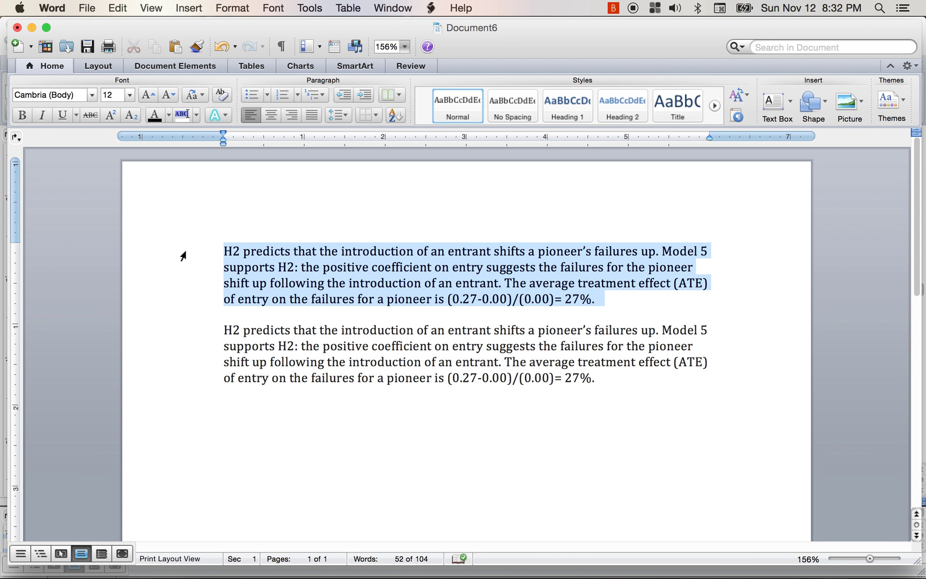
left_click(740, 112)
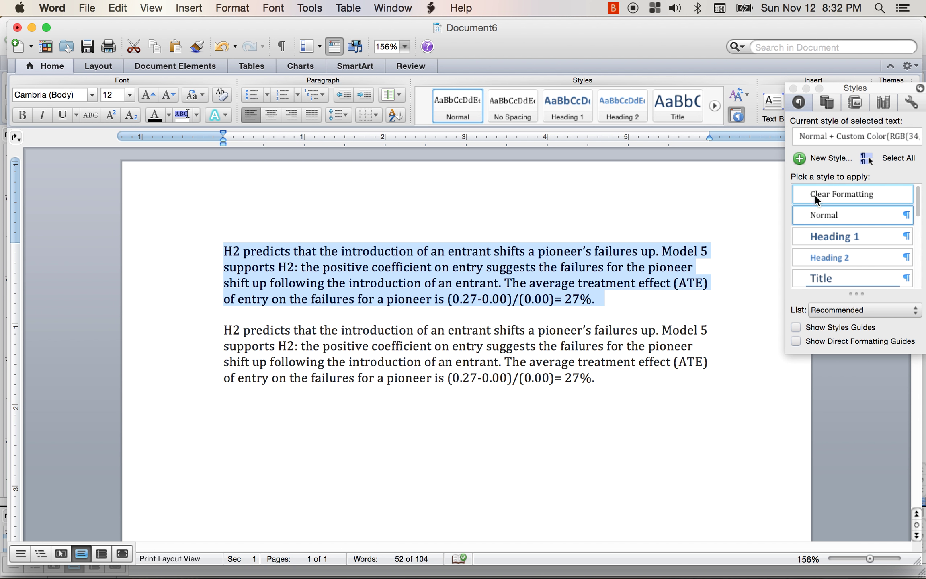
left_click(809, 160)
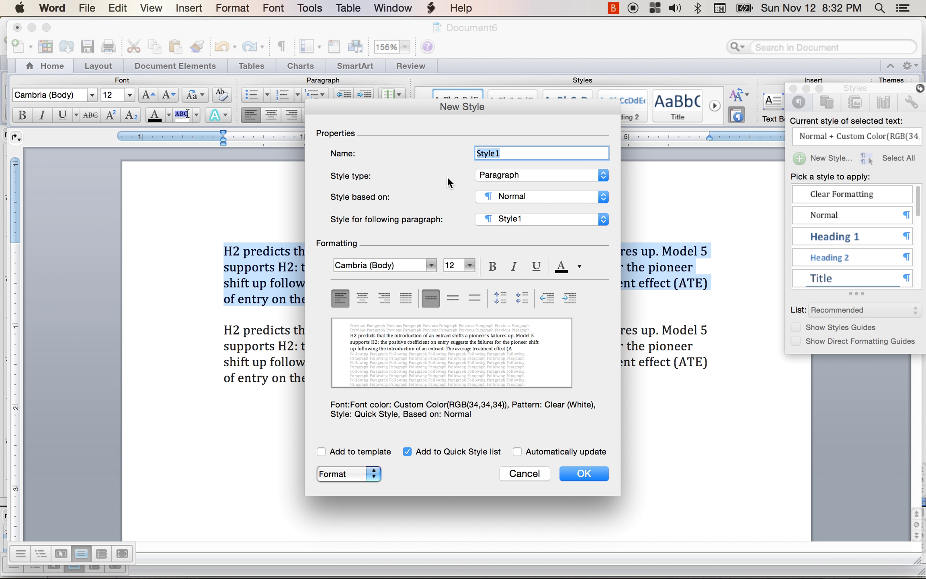
type("new style")
left_click(406, 266)
type("Times New Roman")
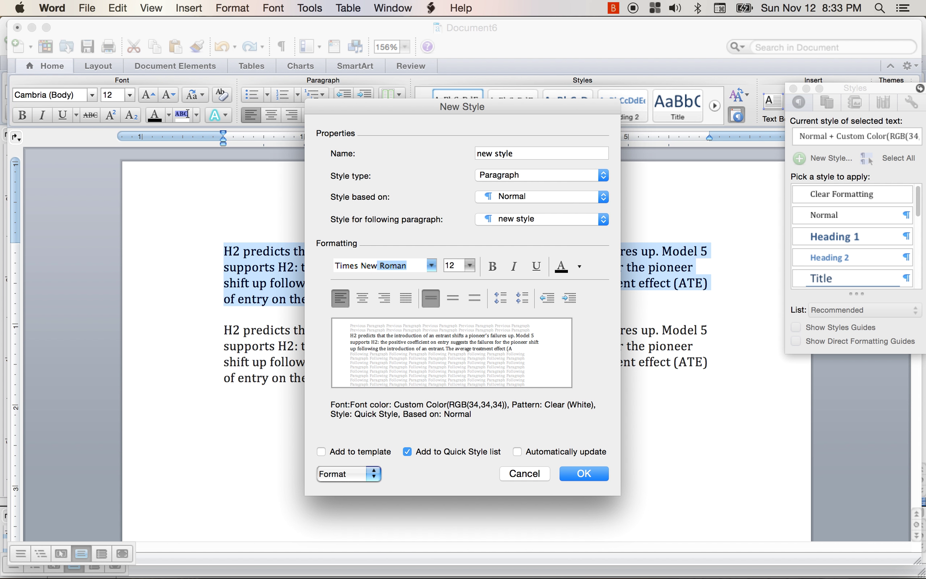
key("Return")
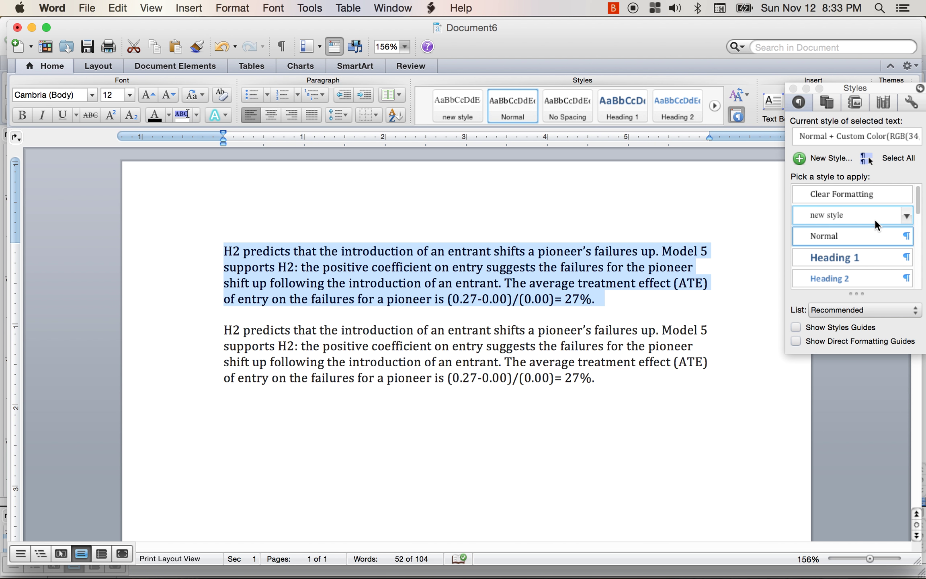
left_click(859, 216)
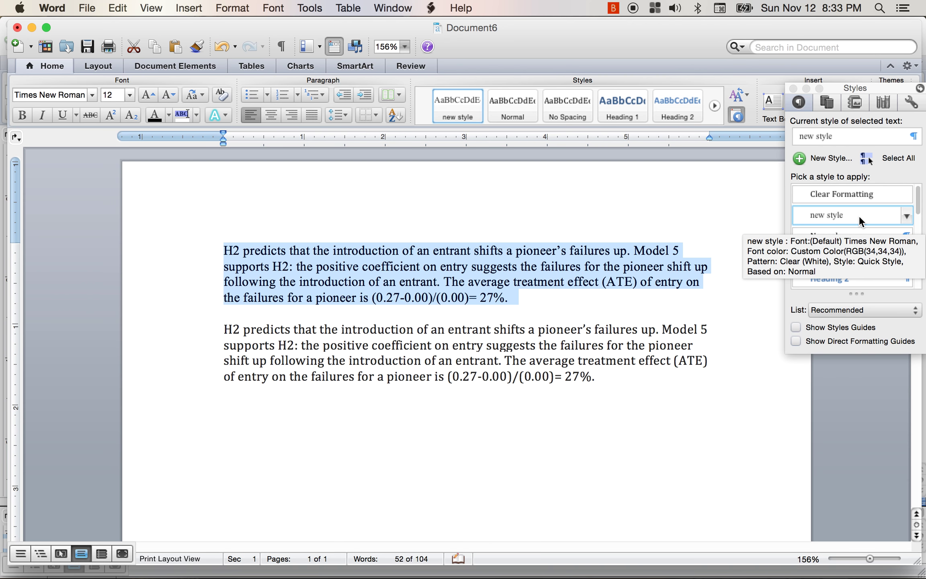
Step: Modify "new style" to use double line spacing
left_click(907, 216)
left_click(846, 252)
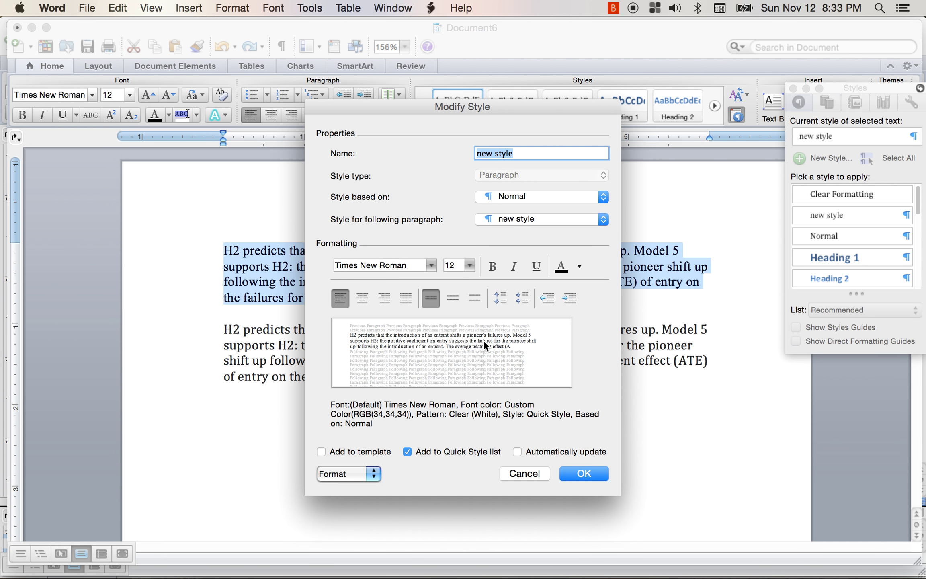
left_click(470, 265)
left_click(474, 296)
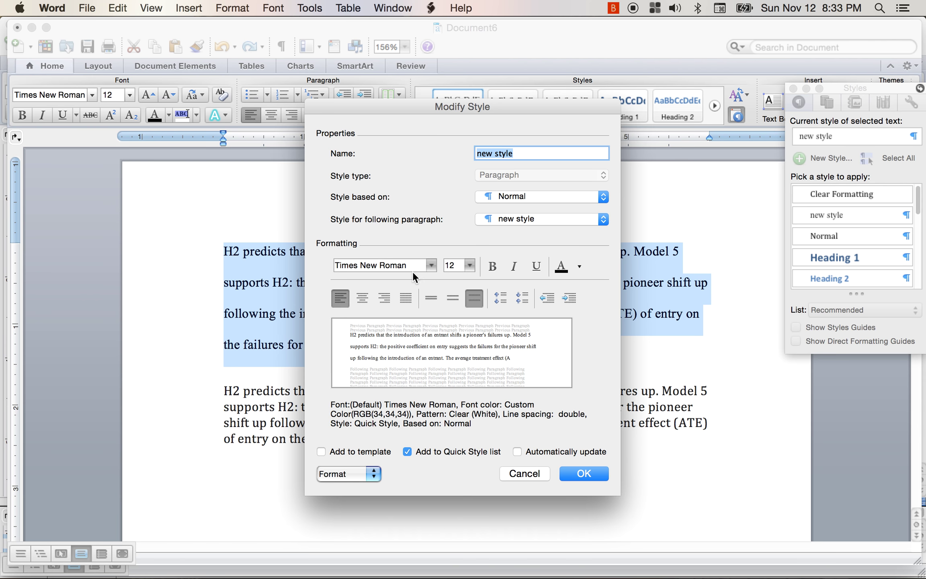
Step: Add a 0.5" first-line indent to the paragraph formatting of "new style" and save the style changes
left_click(369, 476)
left_click(338, 362)
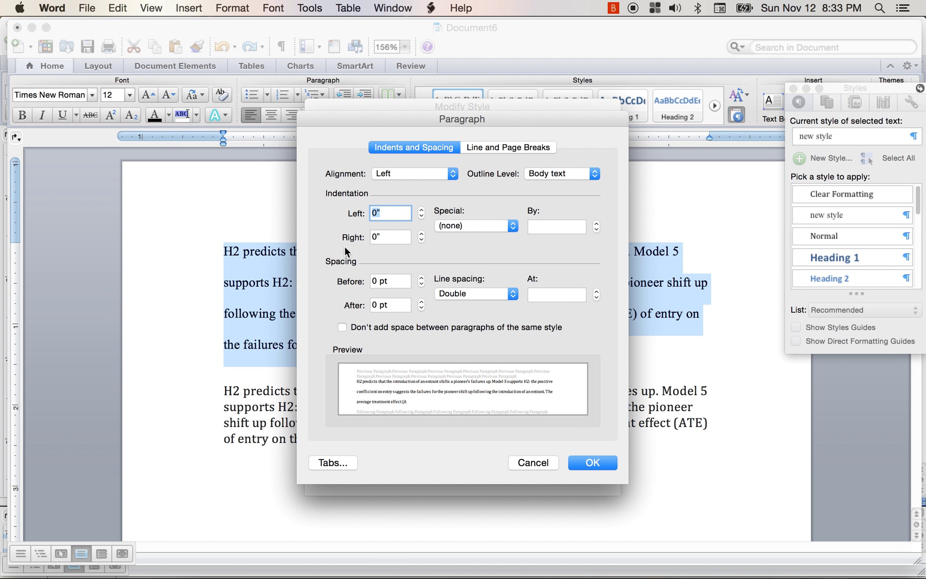
left_click(461, 225)
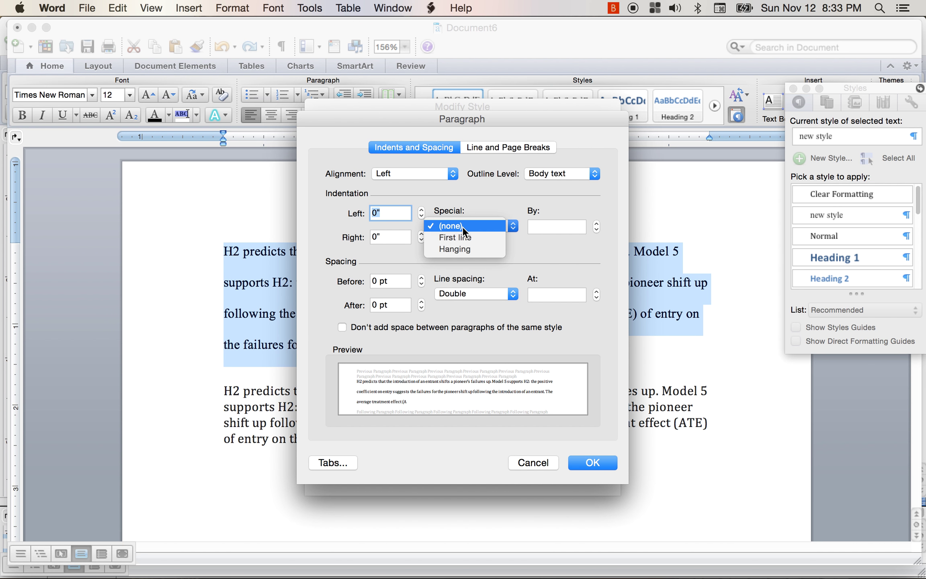
left_click(467, 237)
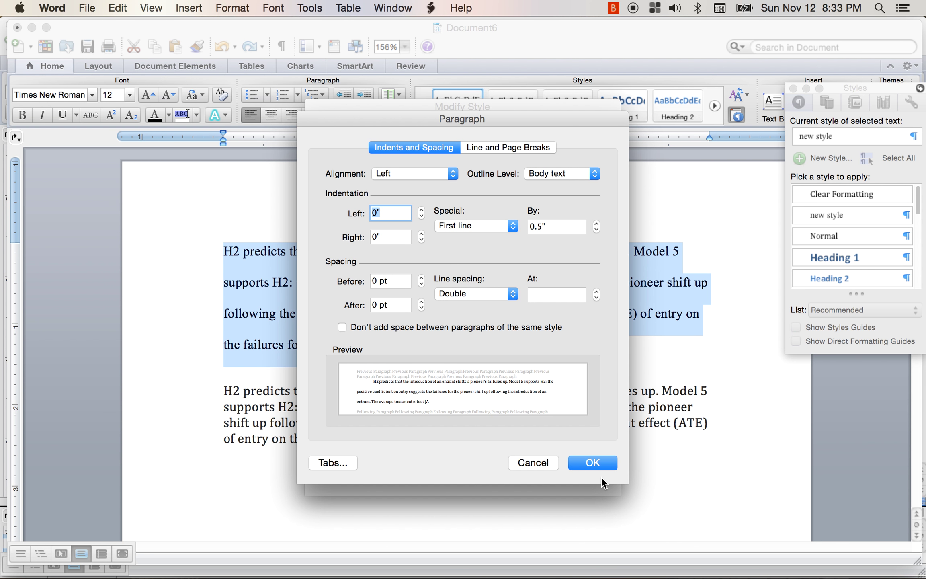
left_click(599, 463)
left_click(589, 473)
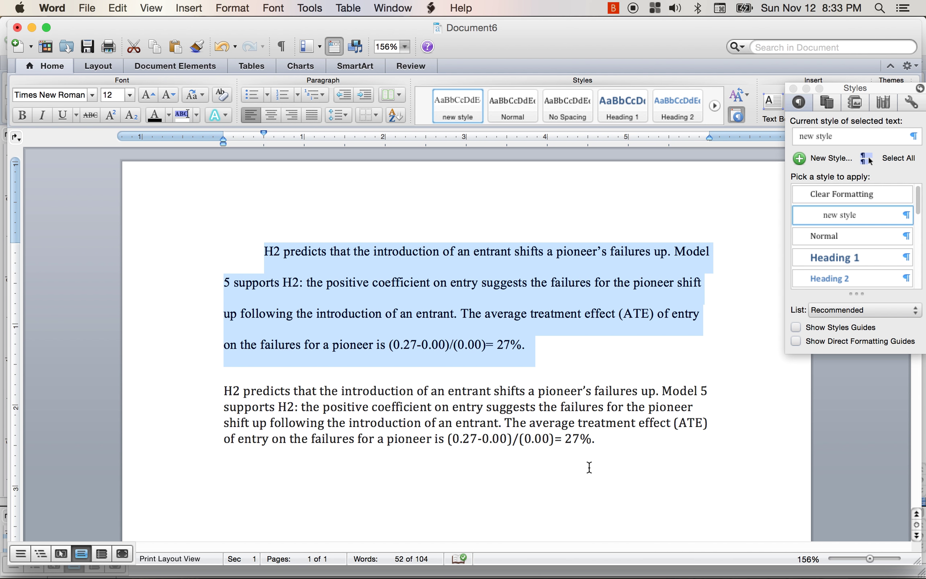
left_click(475, 347)
left_click_drag(544, 343, 194, 268)
left_click(543, 355)
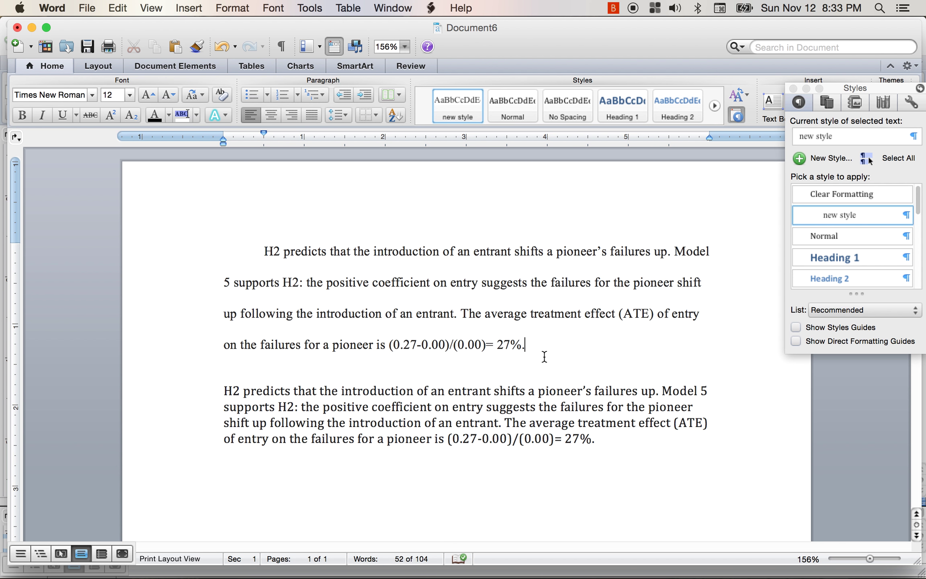
left_click(530, 423)
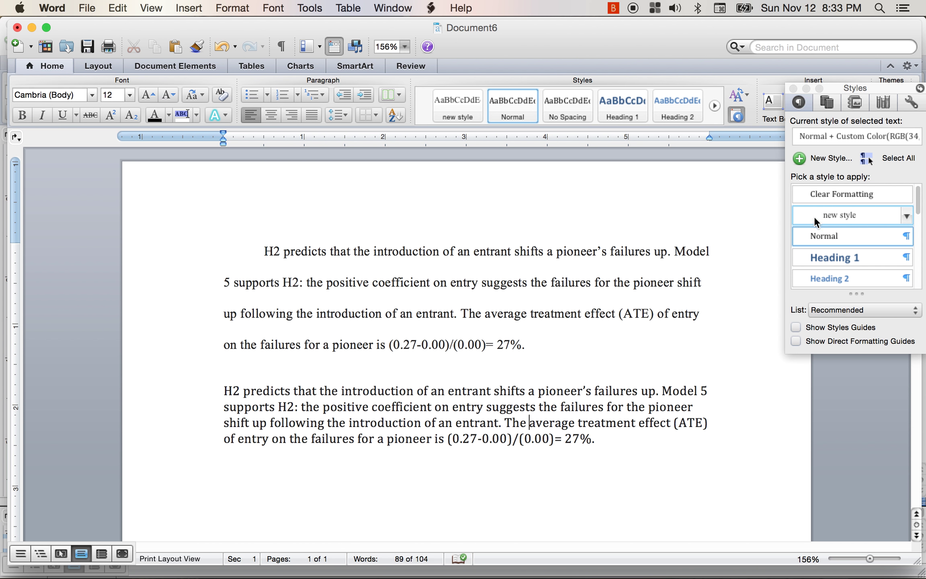
Step: Close the floating Styles toolbox without changing its settings
left_click(920, 89)
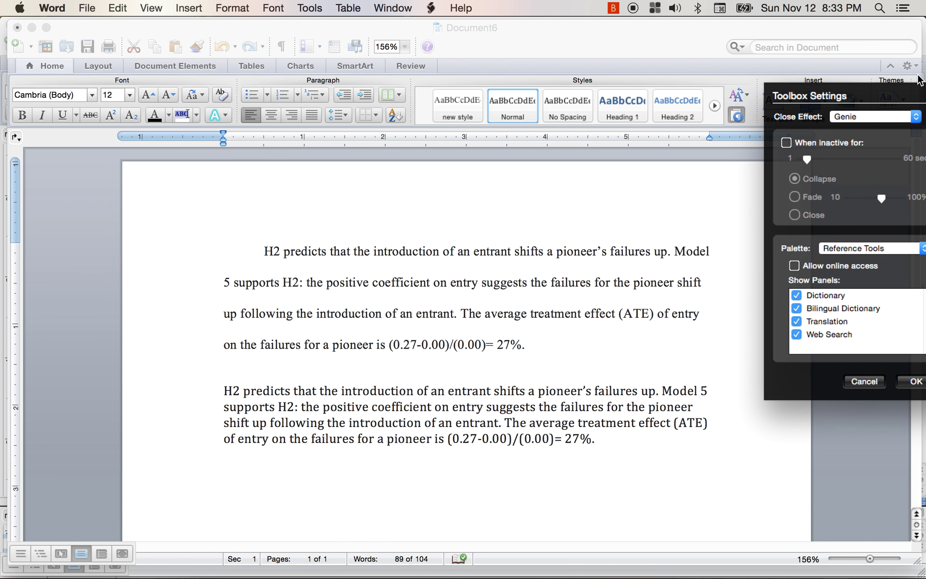
left_click(867, 380)
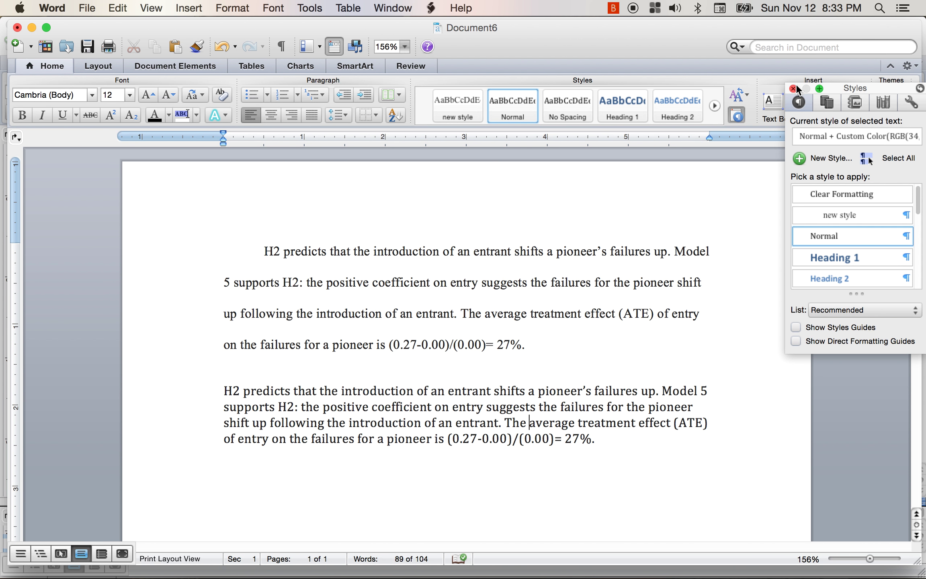
left_click(795, 85)
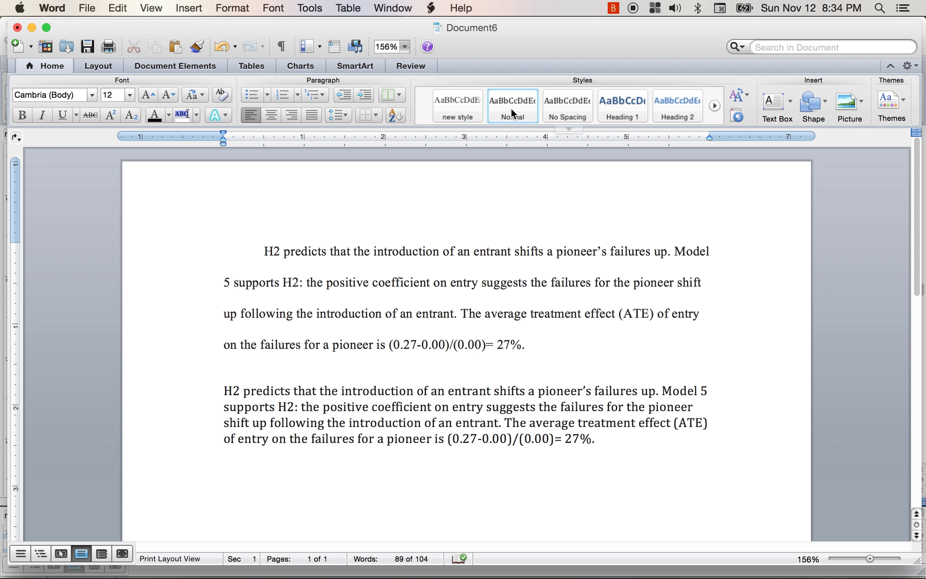
Step: Apply "new style" to the second paragraph
left_click_drag(601, 438, 190, 384)
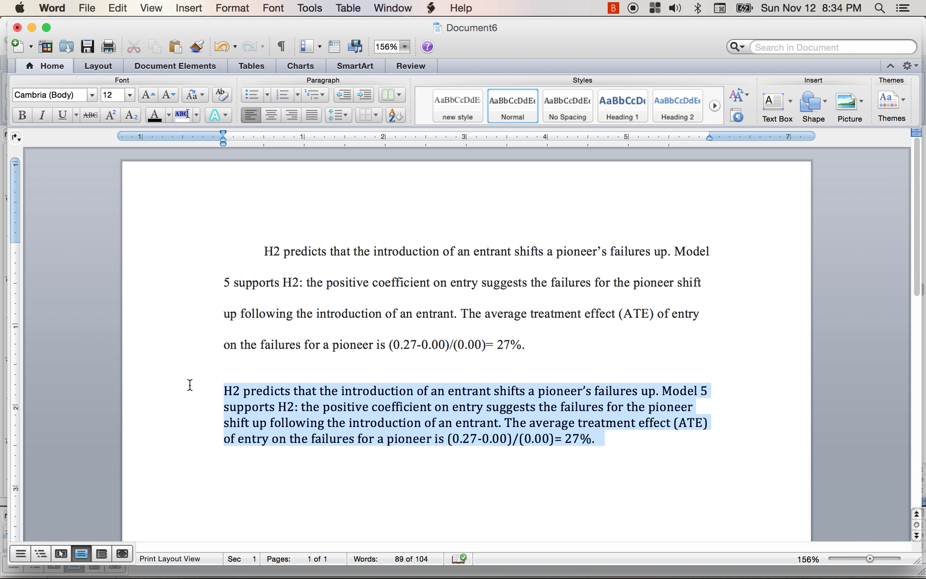
left_click(459, 96)
left_click(503, 367)
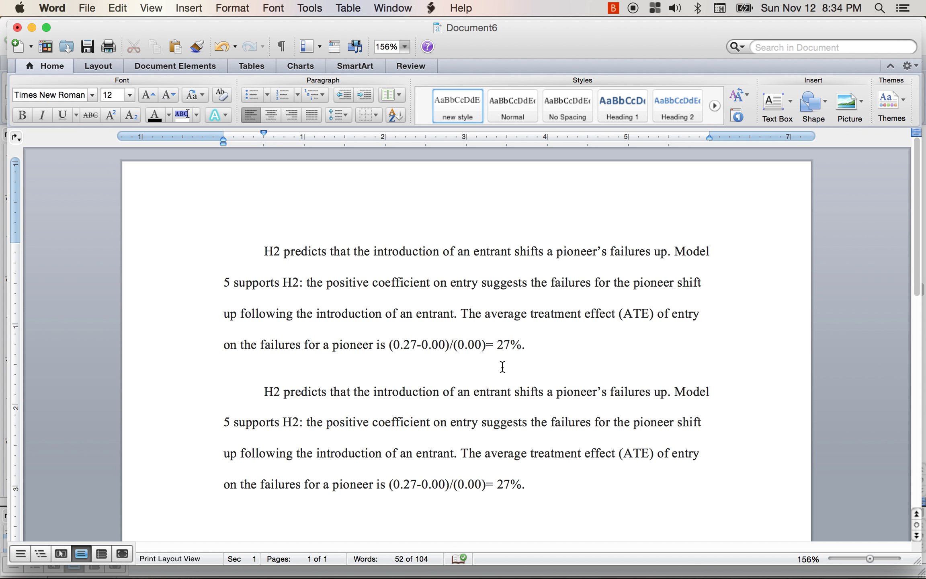
Step: Enter "afasdfas" on the line below the second paragraph and compare its style with the paragraph above
left_click(598, 513)
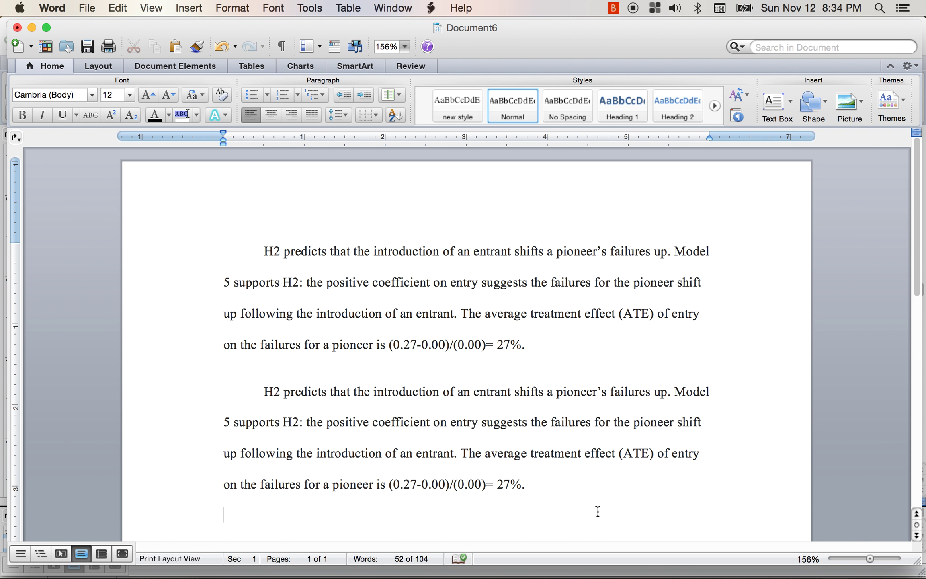
type("afasdfas")
key("Up")
key("Down")
key("Up")
key("Up")
key("Down")
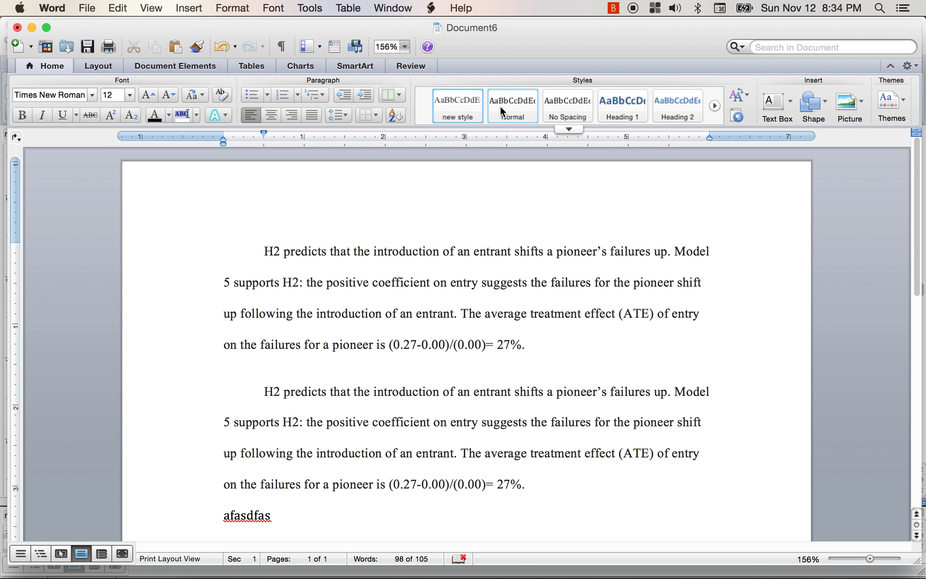
key("Down")
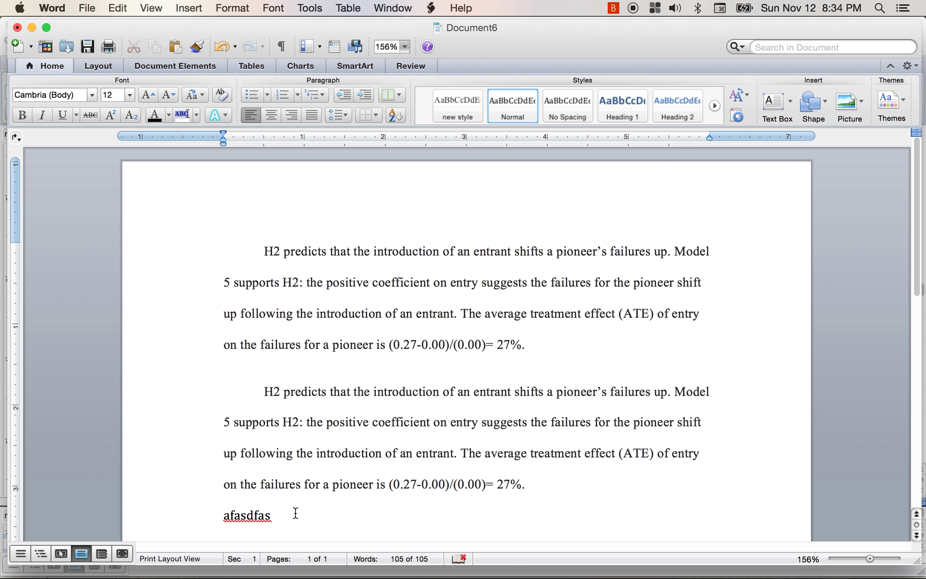
Step: Apply "new style" to the second paragraph together with the "afasdfas" line below it
left_click_drag(295, 513, 215, 386)
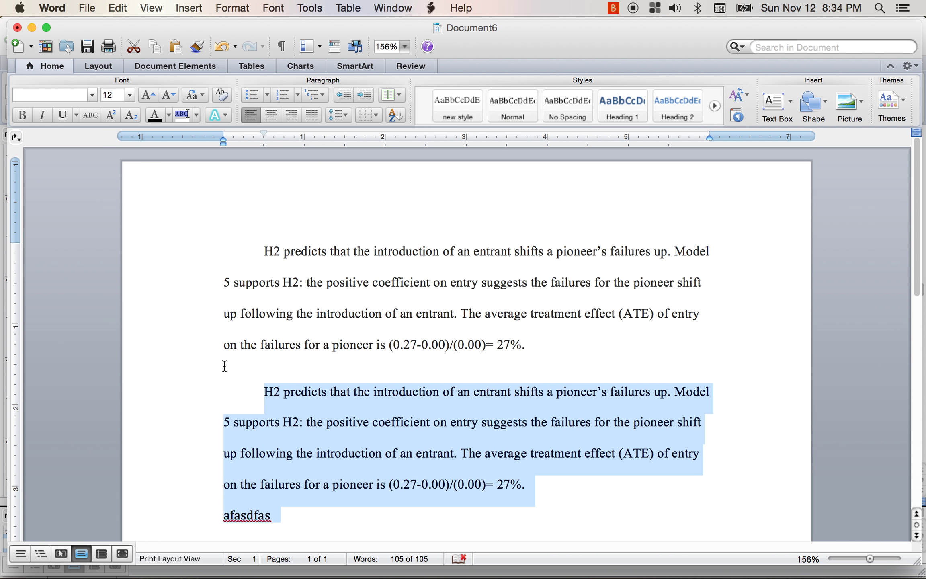
left_click(454, 102)
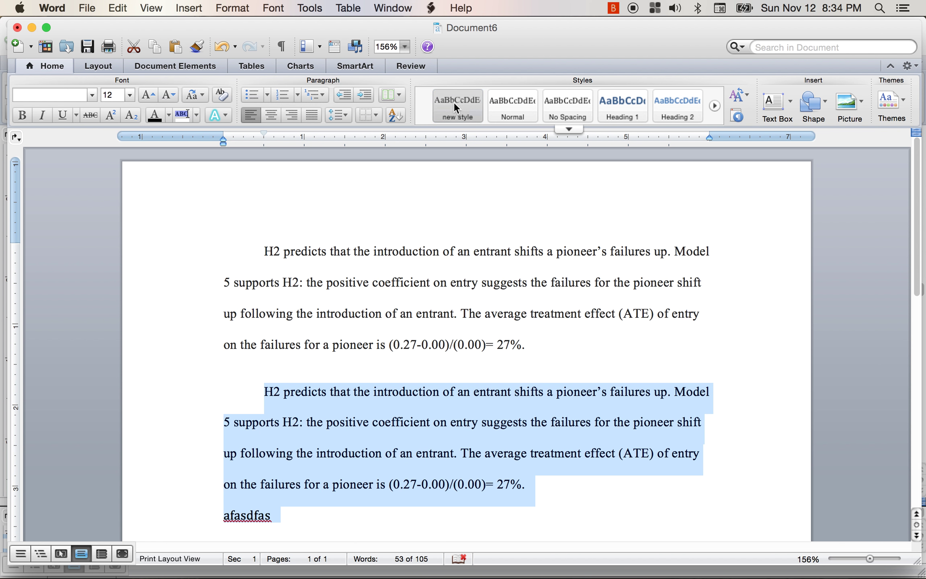
left_click(400, 404)
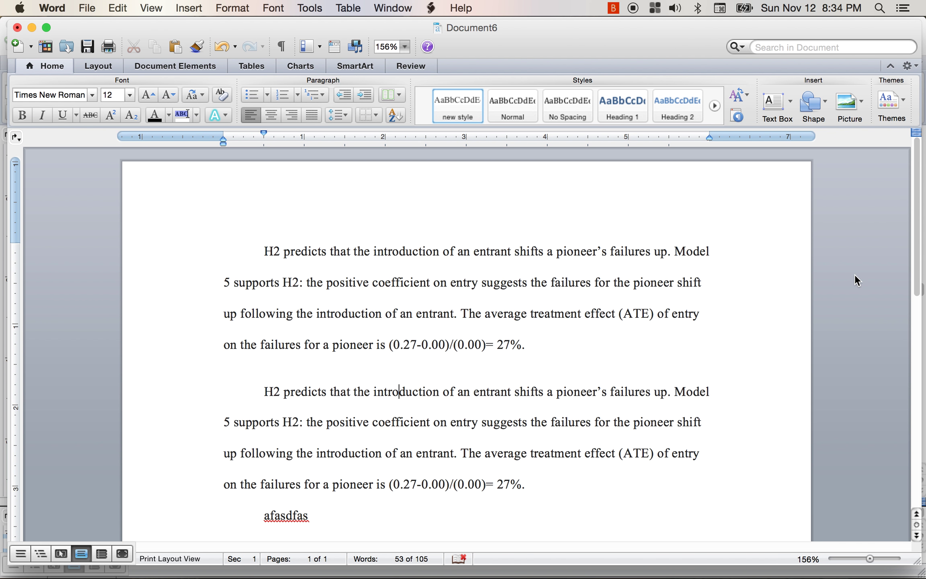
Step: Modify "new style" so that its text is italic throughout the document
left_click_drag(917, 239, 917, 266)
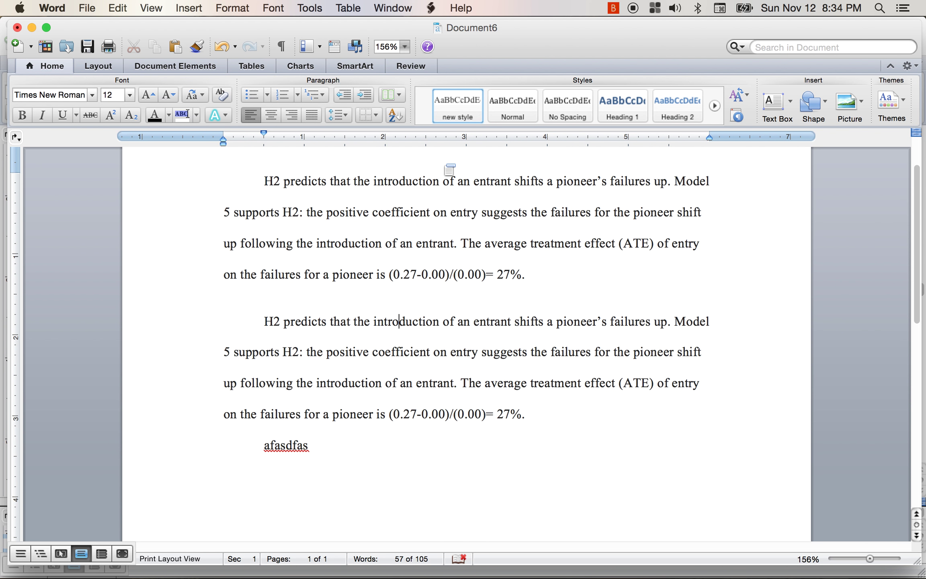
right_click(454, 102)
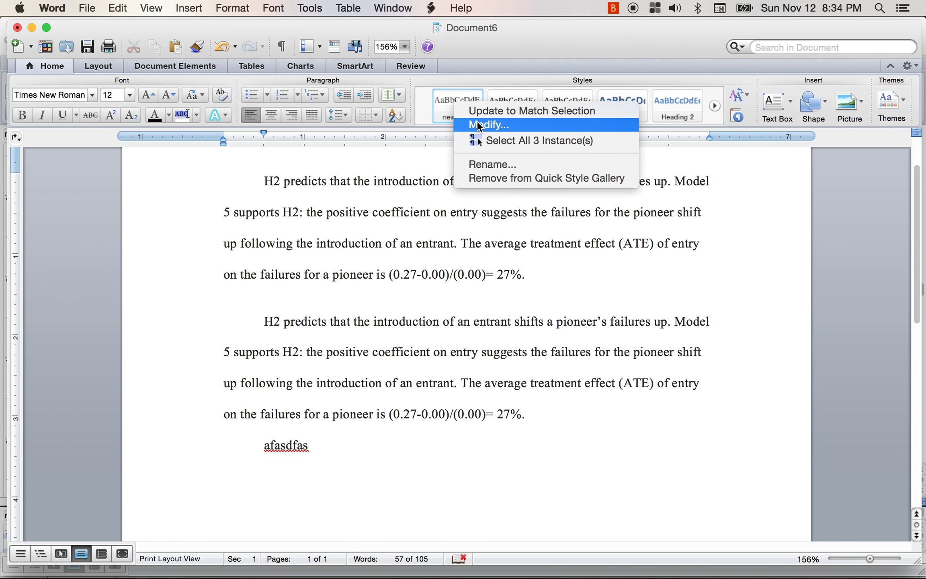
left_click(529, 418)
left_click_drag(527, 416, 176, 335)
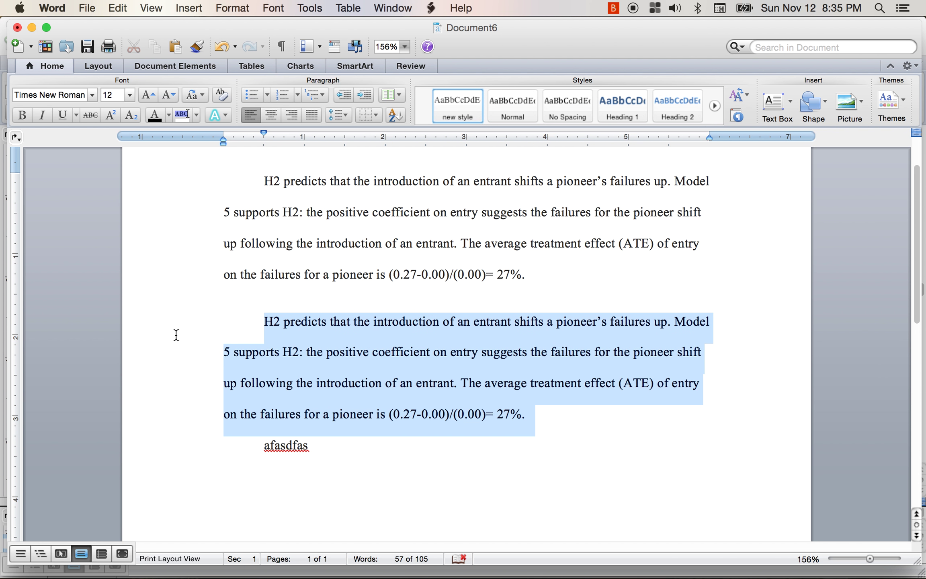
right_click(470, 94)
left_click(490, 115)
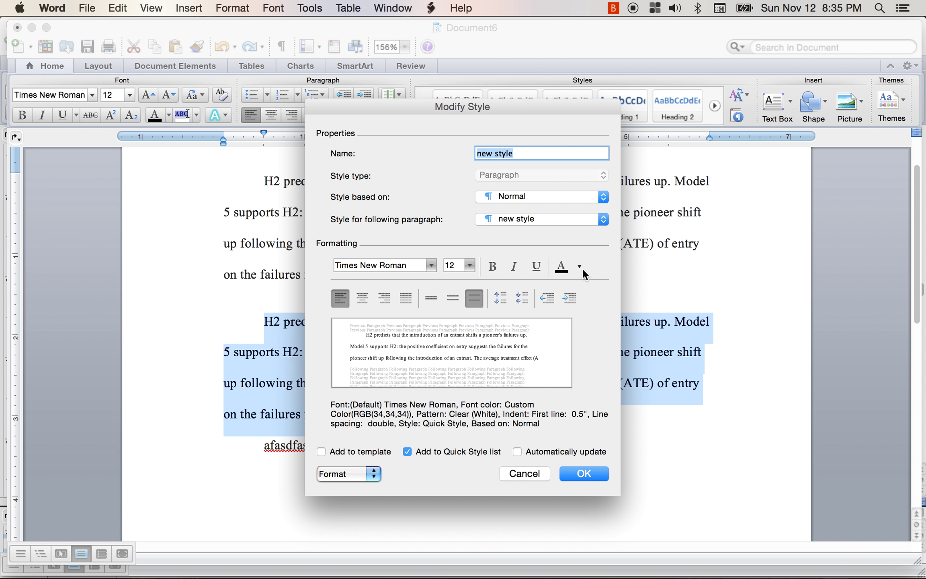
left_click(514, 266)
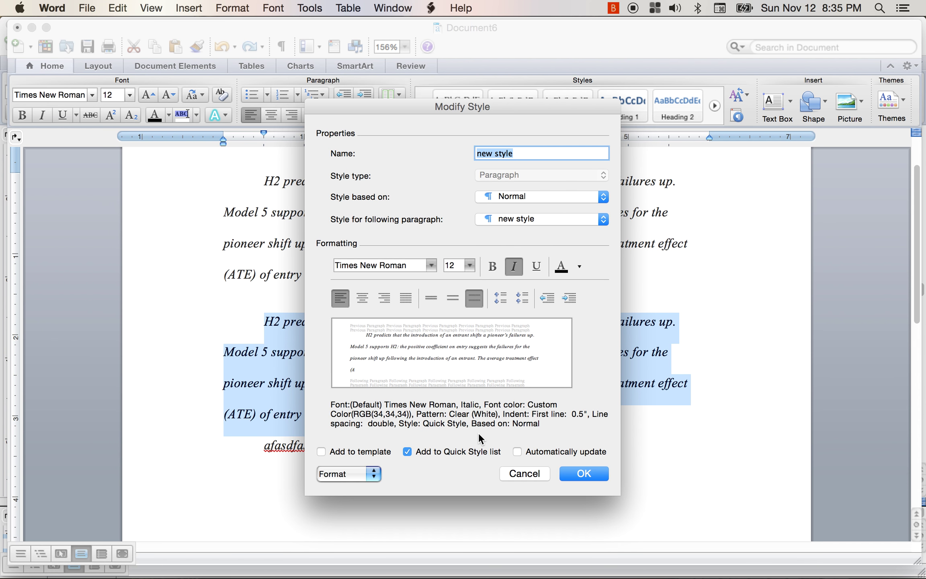
left_click(584, 475)
left_click(511, 388)
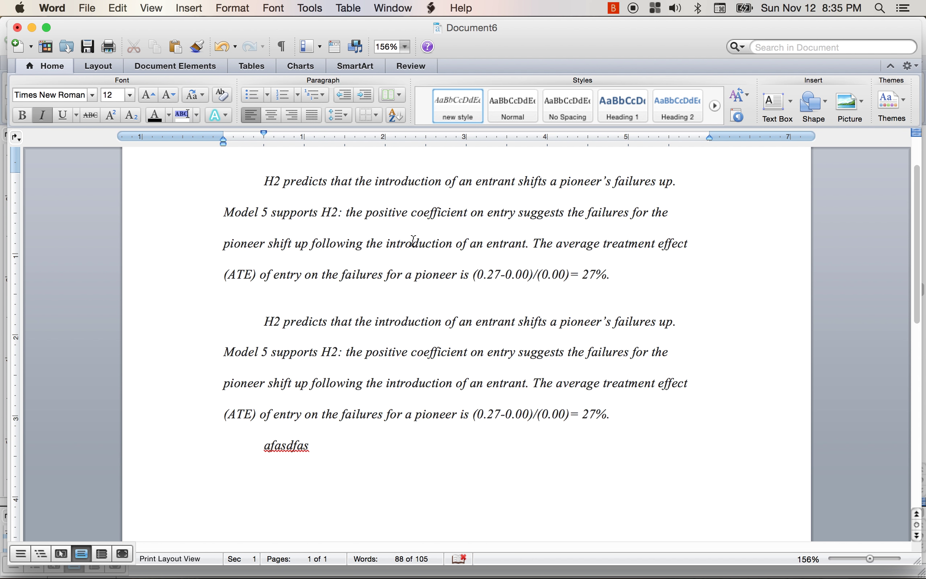
Step: Apply the Normal style to the second paragraph
left_click(442, 351)
left_click_drag(615, 413, 197, 344)
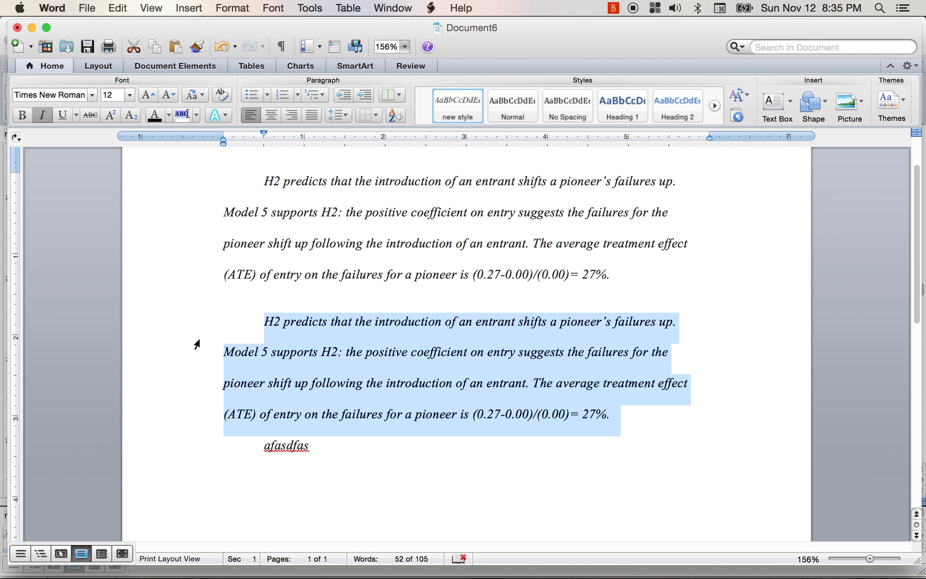
left_click(322, 458)
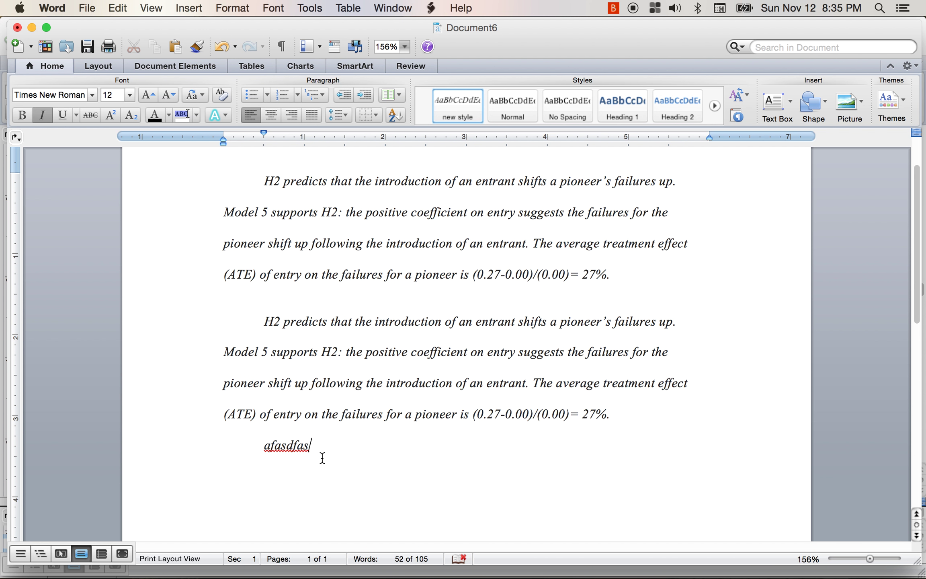
left_click(191, 447)
left_click_drag(619, 418, 246, 329)
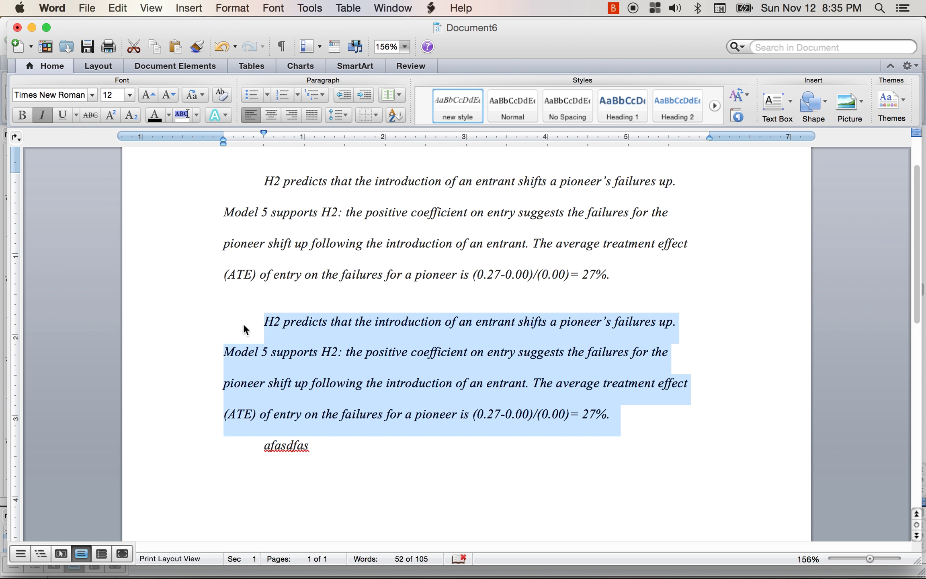
left_click(514, 97)
left_click(587, 334)
left_click(564, 299)
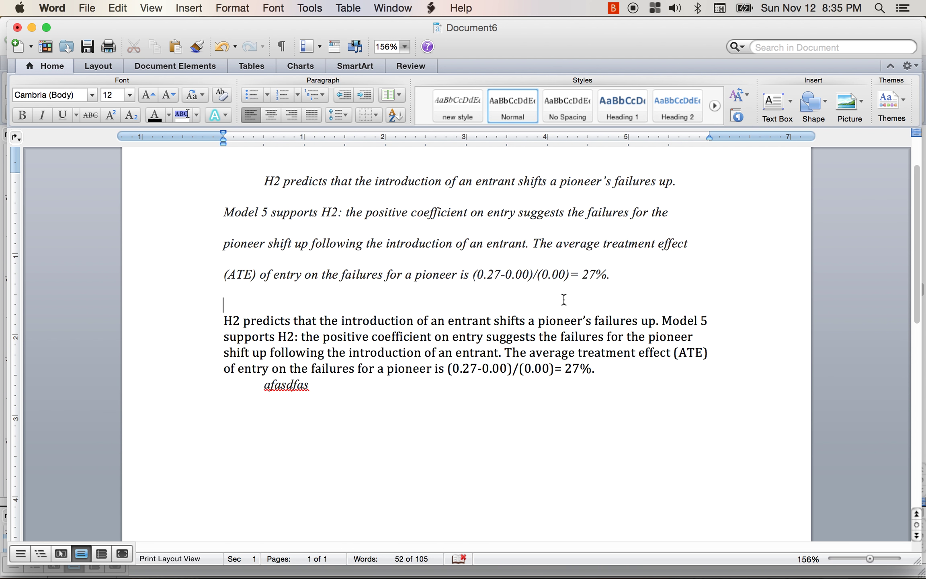
Step: Reapply "new style" to the second paragraph and the blank line above it, and undo the last edit
left_click(498, 420)
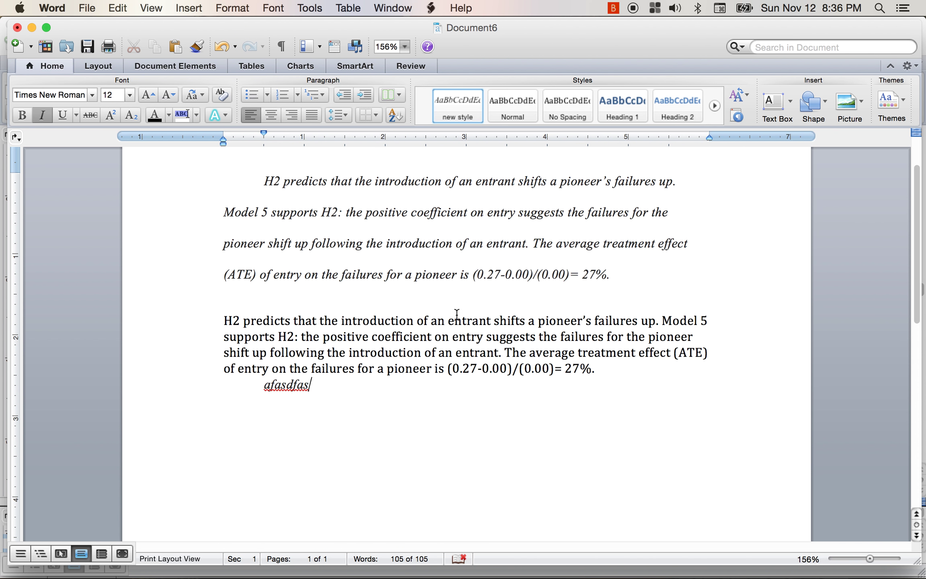
left_click_drag(595, 368, 322, 275)
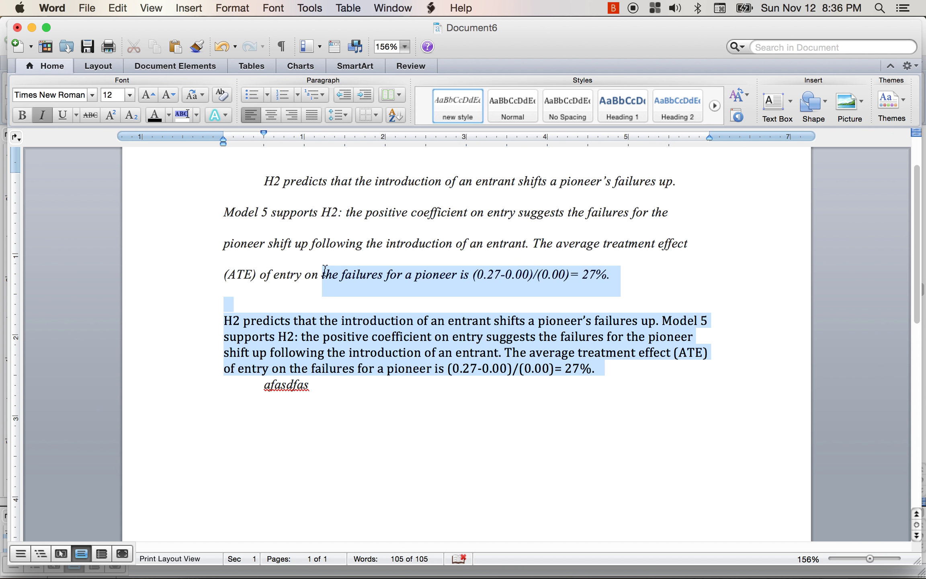
left_click(458, 94)
left_click(489, 243)
type("z")
key("super+z")
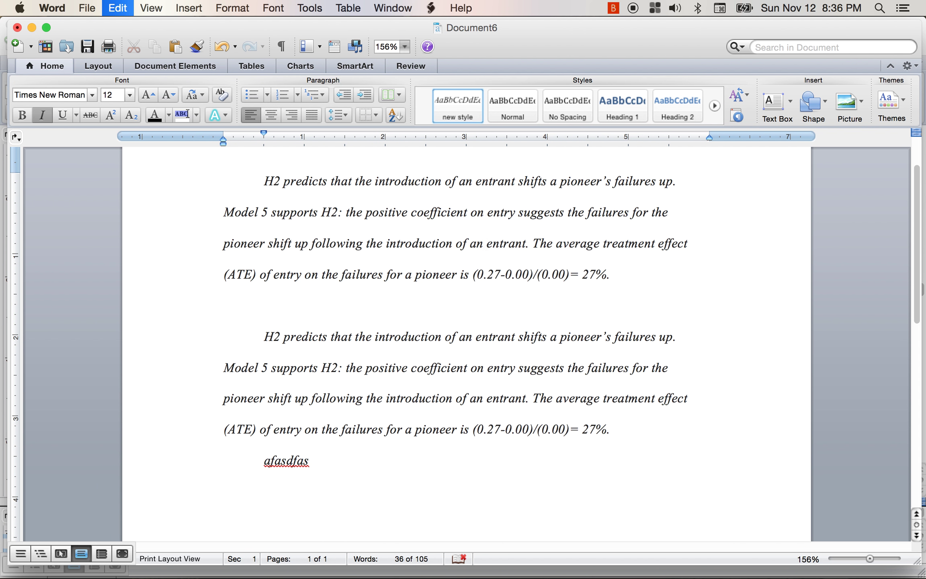